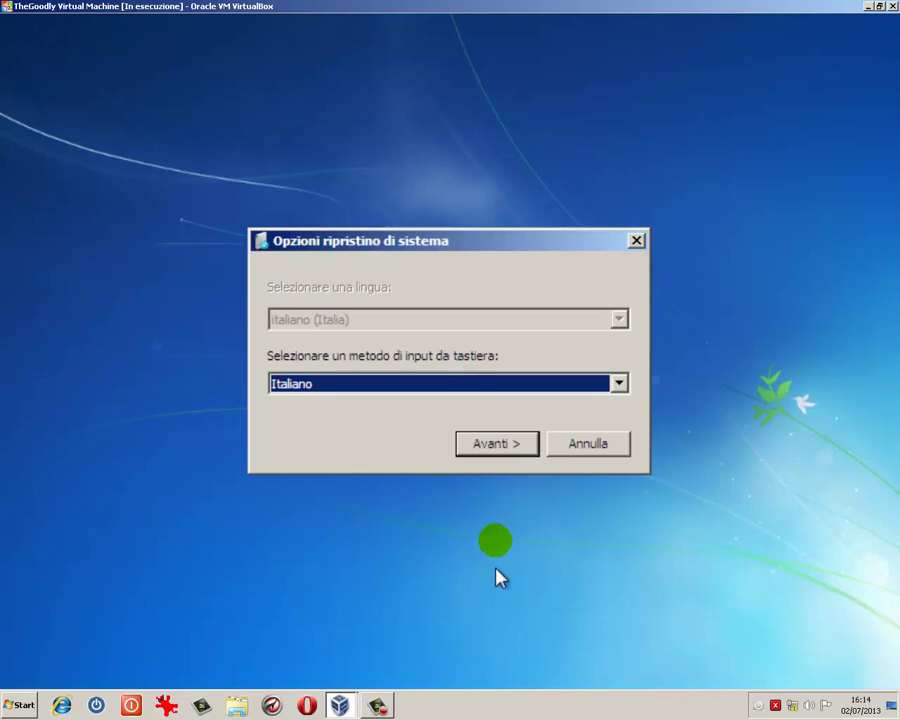
# Keep the Italiano keyboard input and choose to restore the computer using a previously created system image.
pyautogui.click(491, 446)
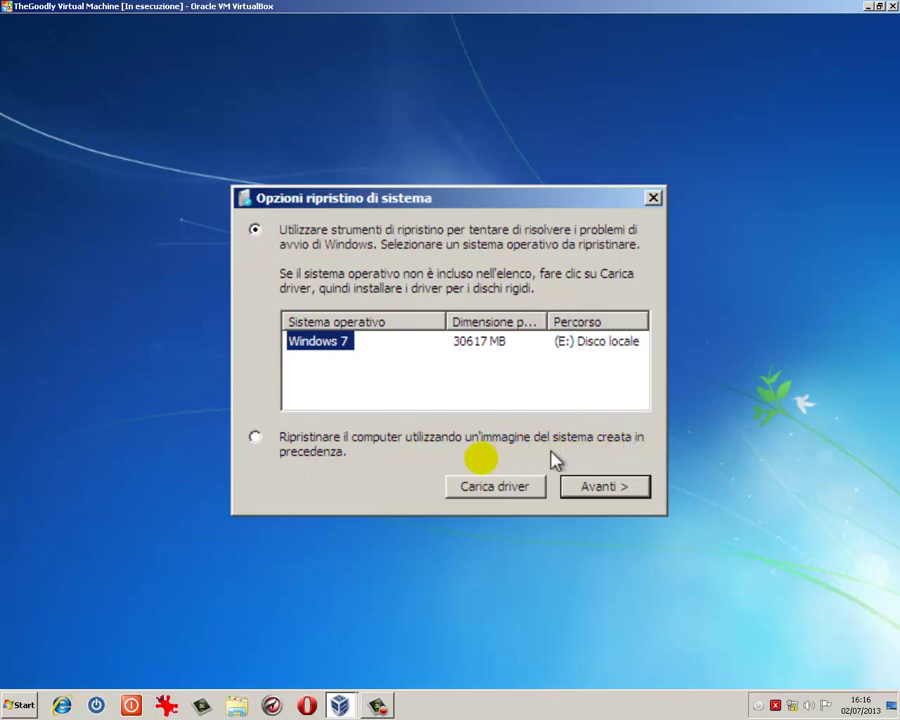
pyautogui.click(254, 442)
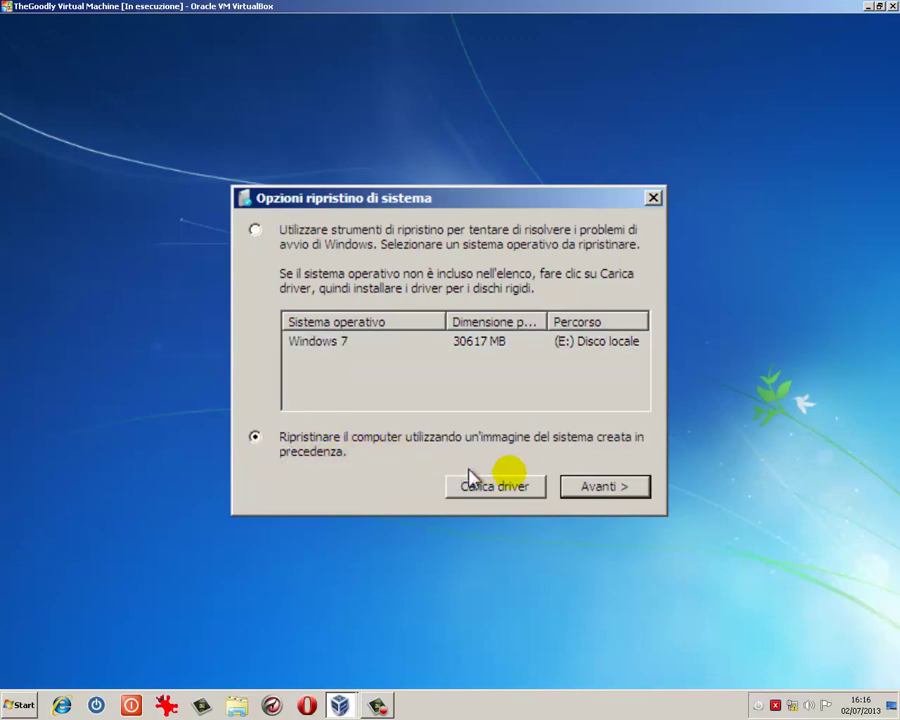
pyautogui.click(587, 489)
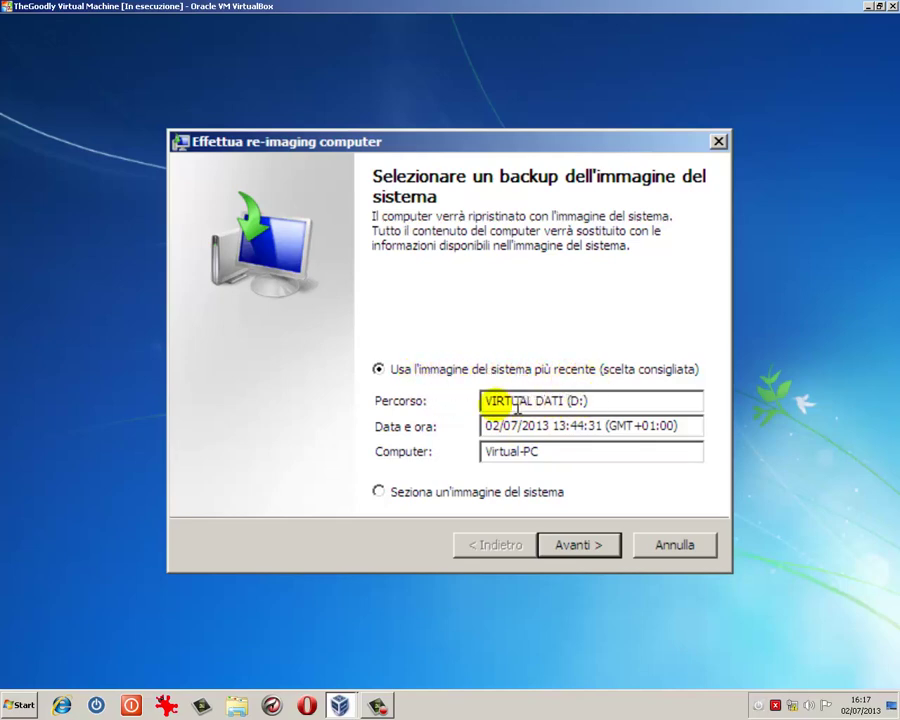
# Accept the most recent system image on VIRTUAL DATI (D:) and leave disk formatting and partitioning disabled.
pyautogui.moveTo(499, 402); pyautogui.dragTo(478, 403)
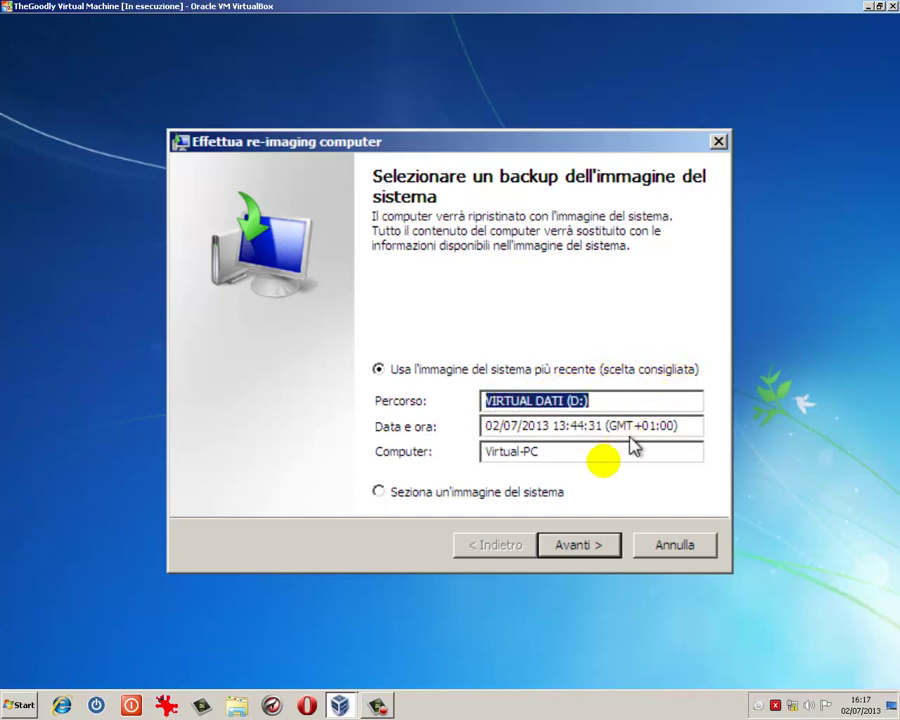
pyautogui.click(584, 551)
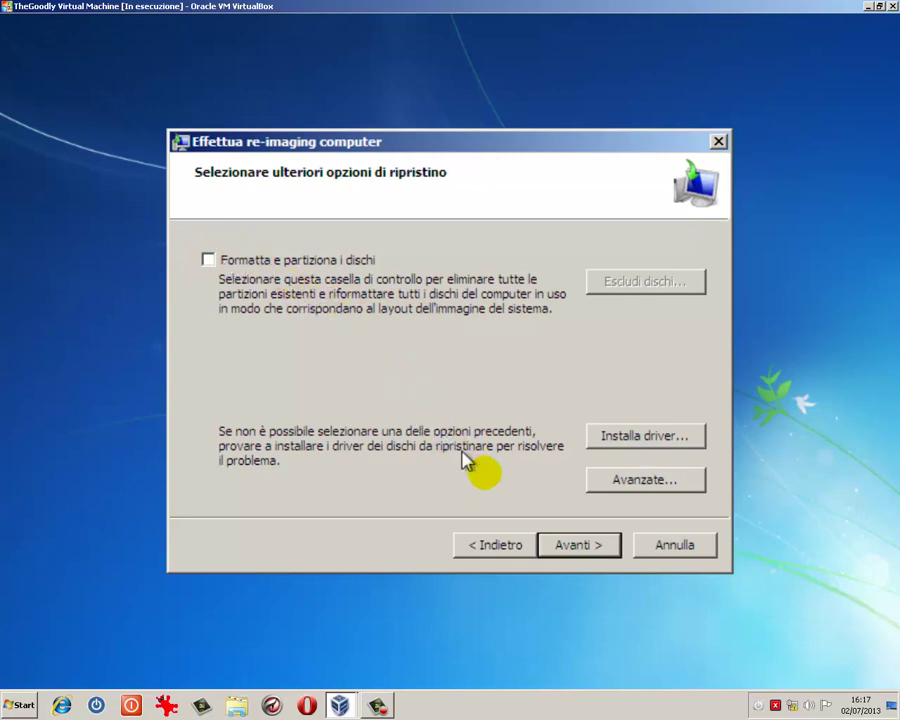
pyautogui.click(576, 546)
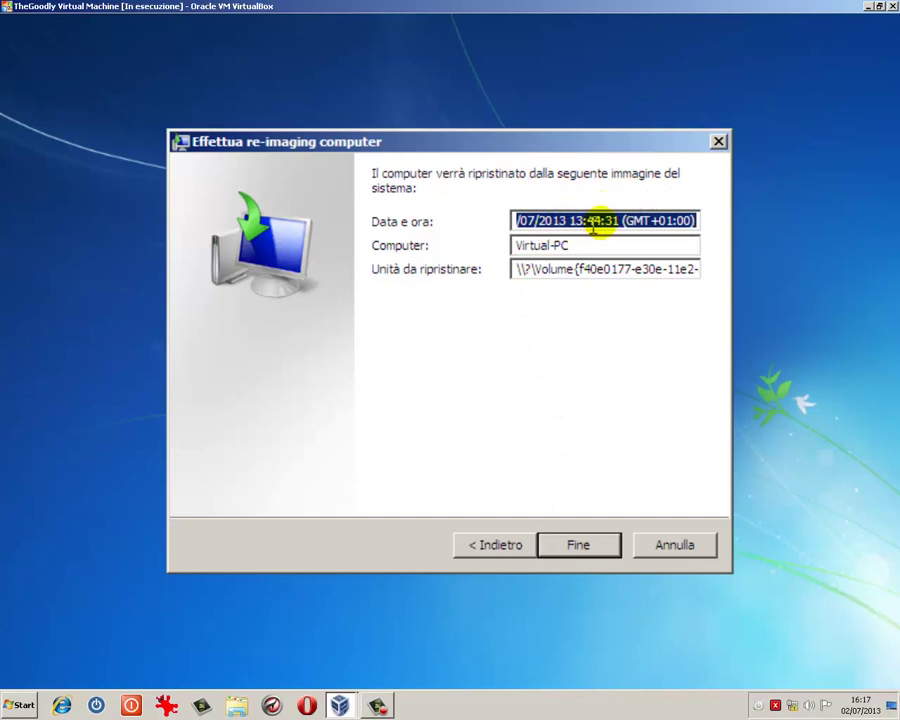
# Check the image's date and time, run the re-imaging with data replacement accepted, and restart the computer.
pyautogui.moveTo(517, 220); pyautogui.dragTo(640, 240)
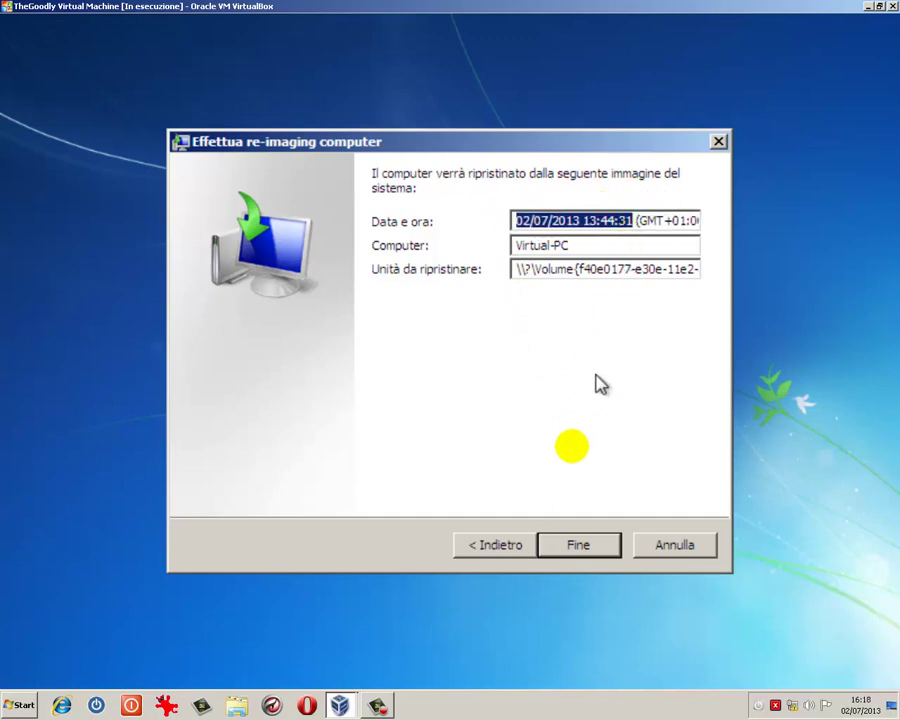
pyautogui.click(580, 565)
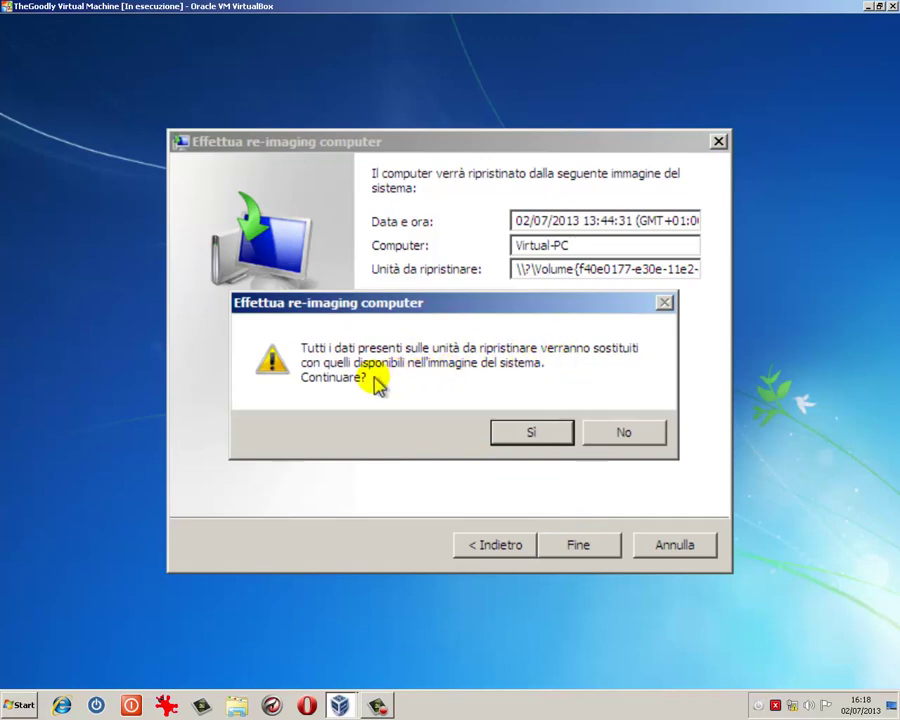
pyautogui.click(531, 440)
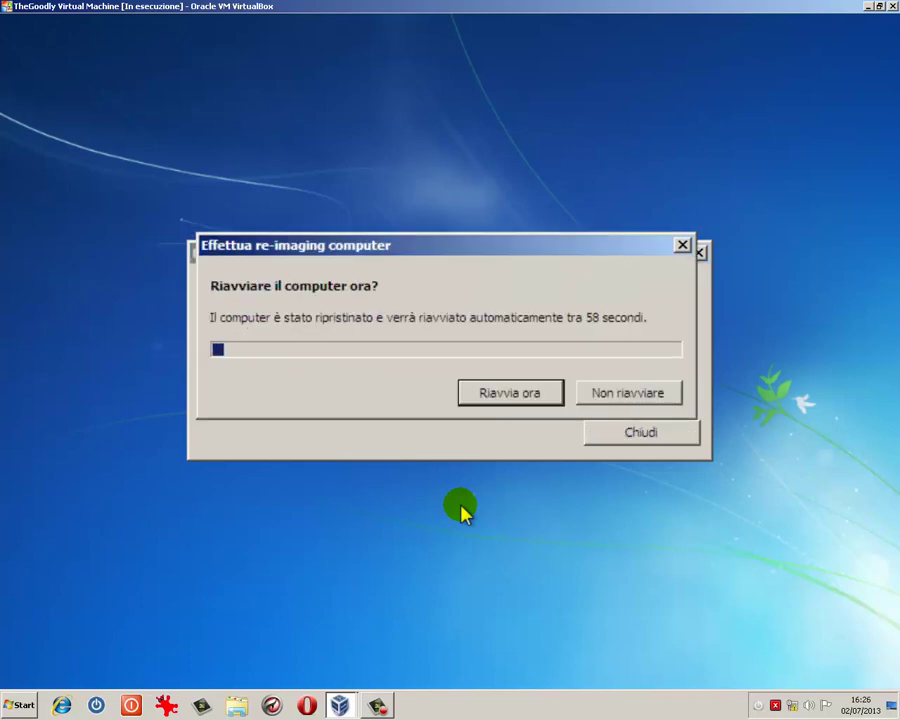
pyautogui.click(515, 393)
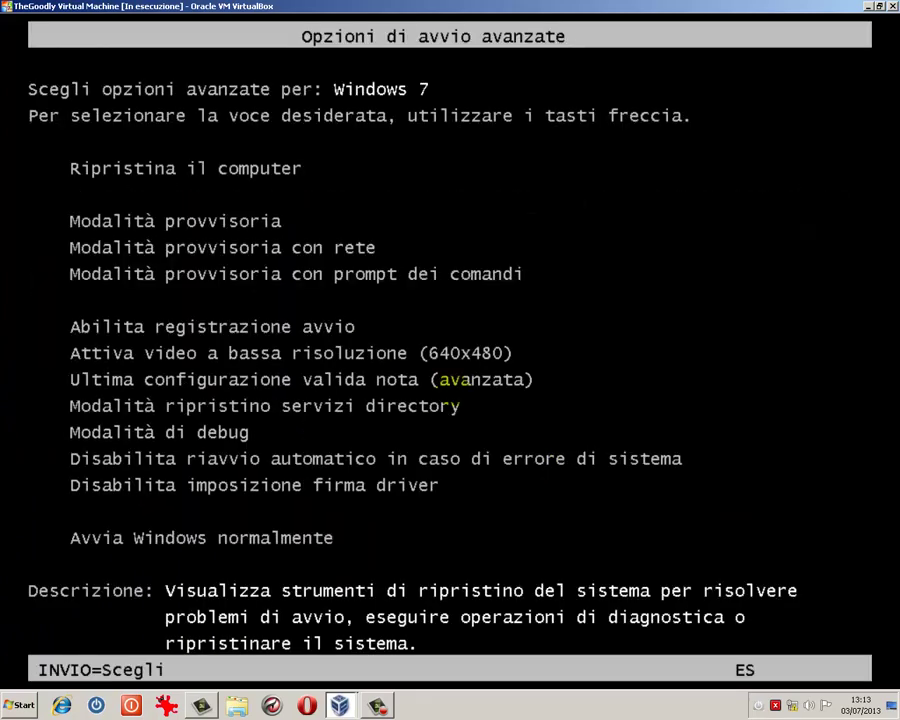
# Start Windows 7 with the advanced boot option "Ultima configurazione valida nota (avanzata)".
pyautogui.press('Down')
pyautogui.press('Down')
pyautogui.press('Down')
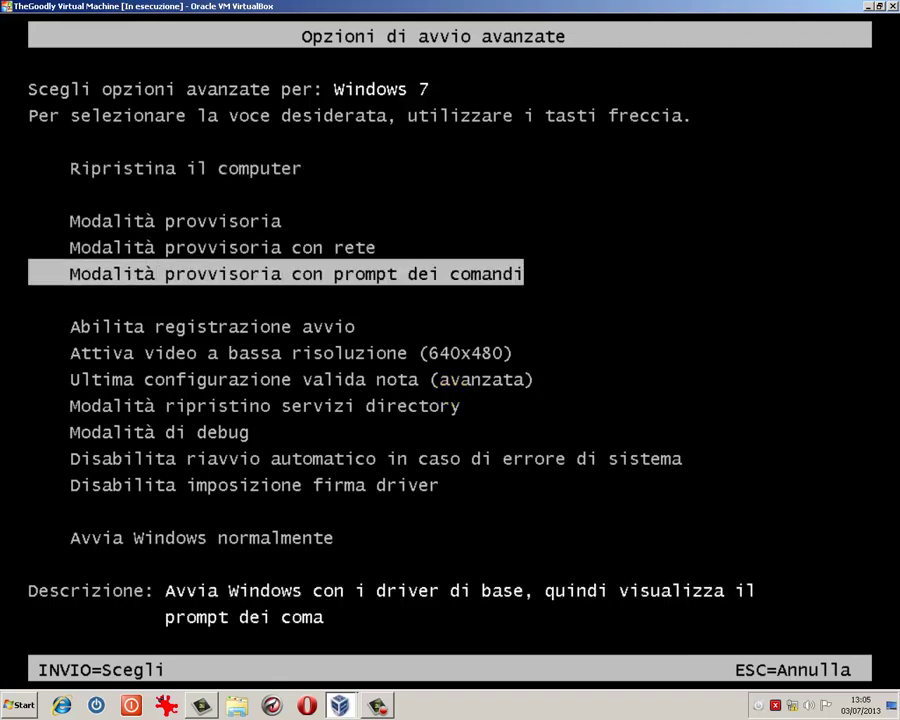
pyautogui.press('Down')
pyautogui.press('Down')
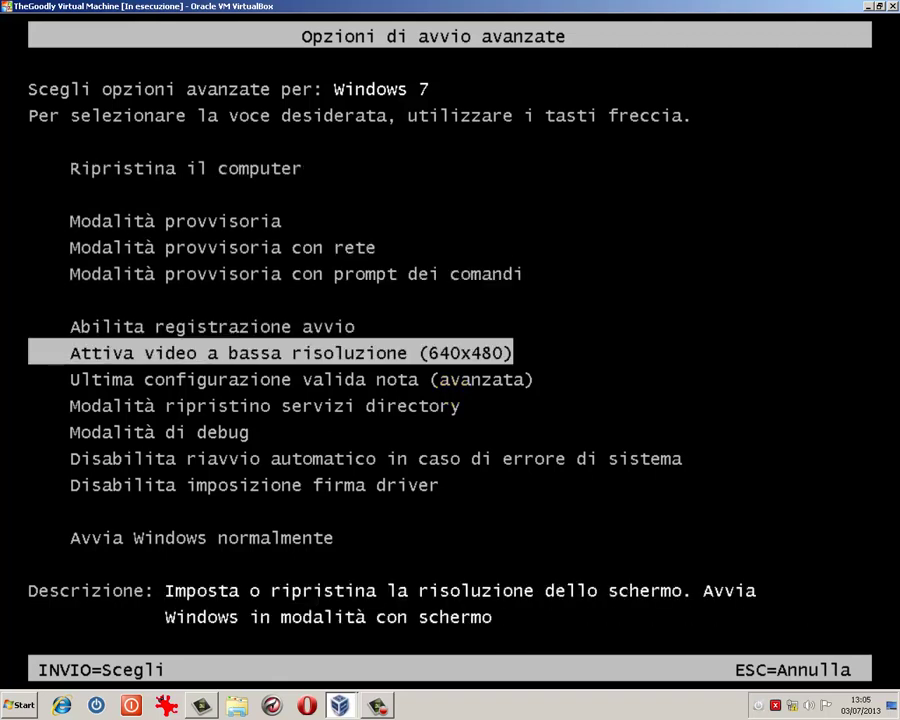
pyautogui.press('Down')
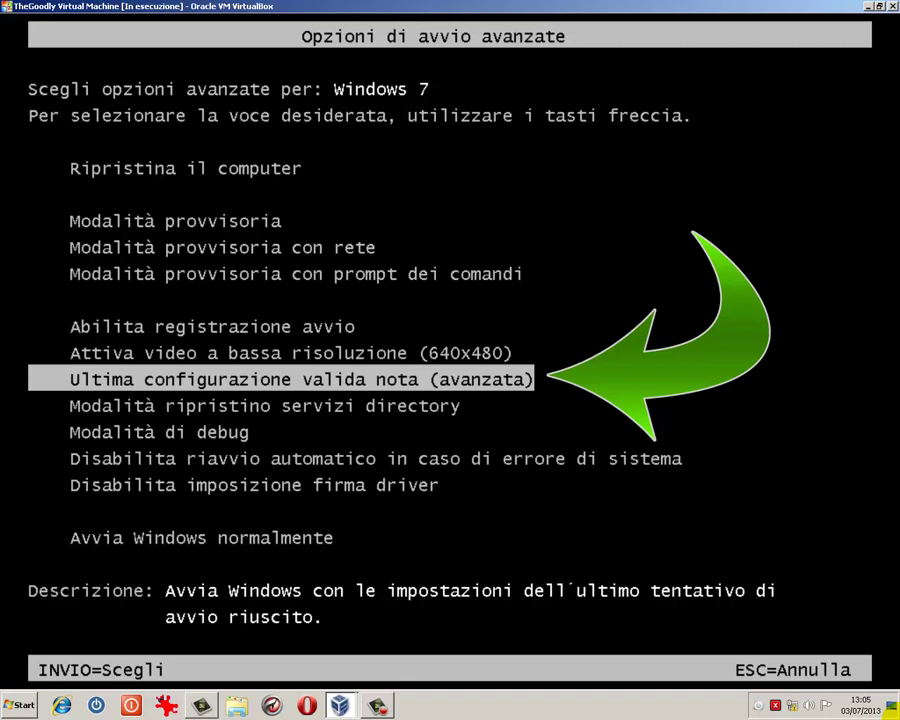
pyautogui.press('Return')
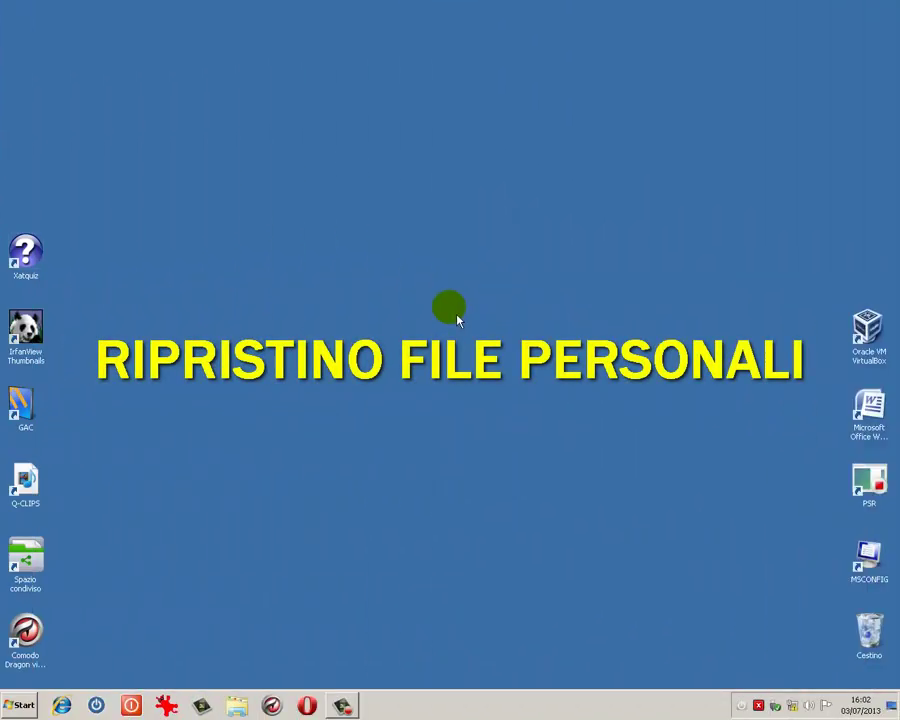
# Open Backup e ripristino in the Control Panel and start restoring personal files.
pyautogui.click(12, 702)
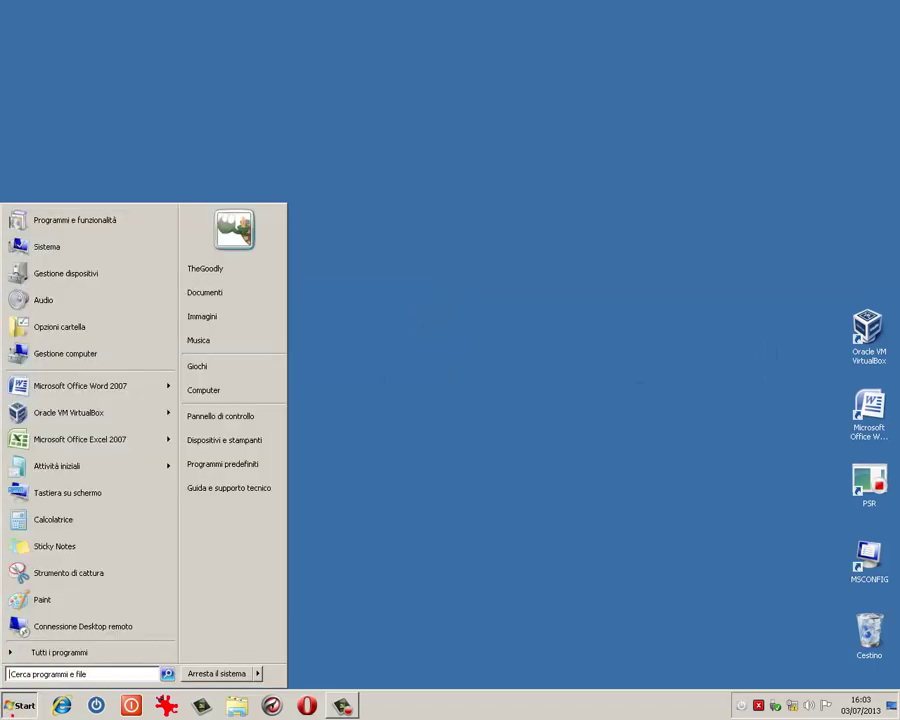
pyautogui.click(224, 427)
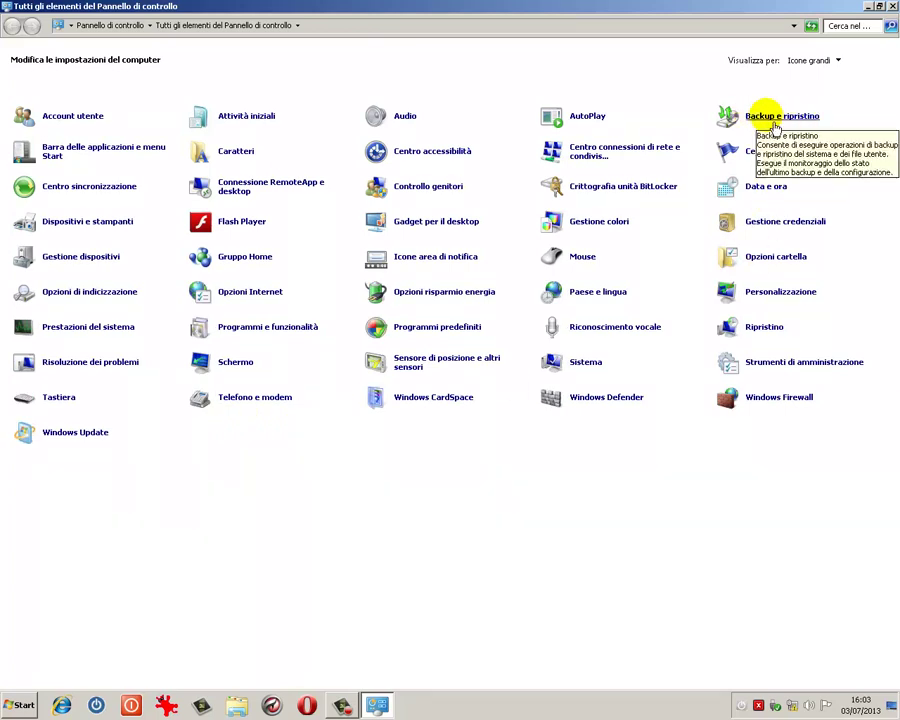
pyautogui.click(773, 123)
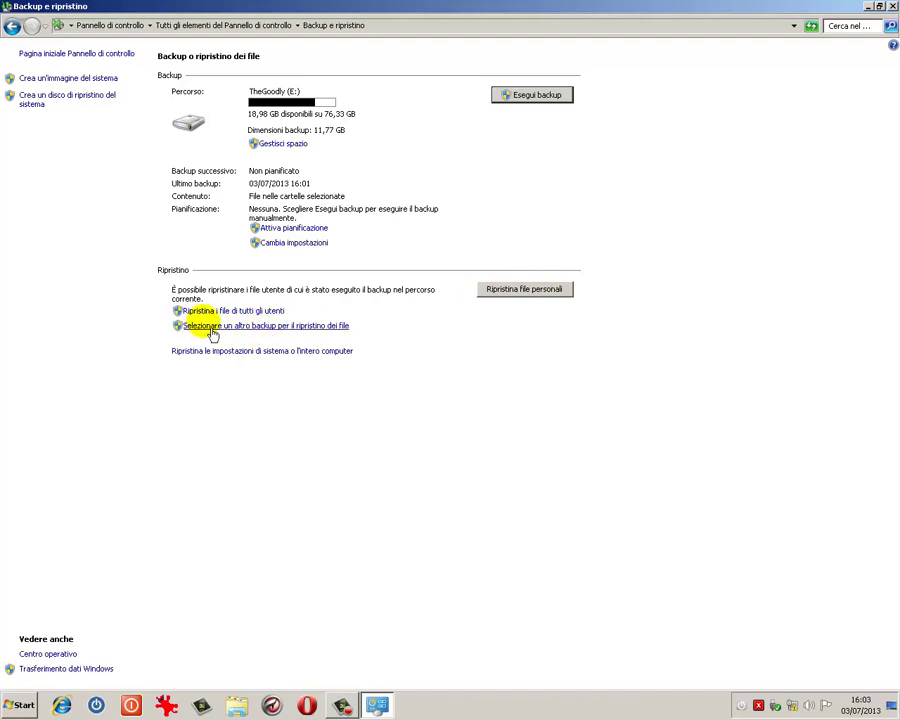
pyautogui.click(524, 293)
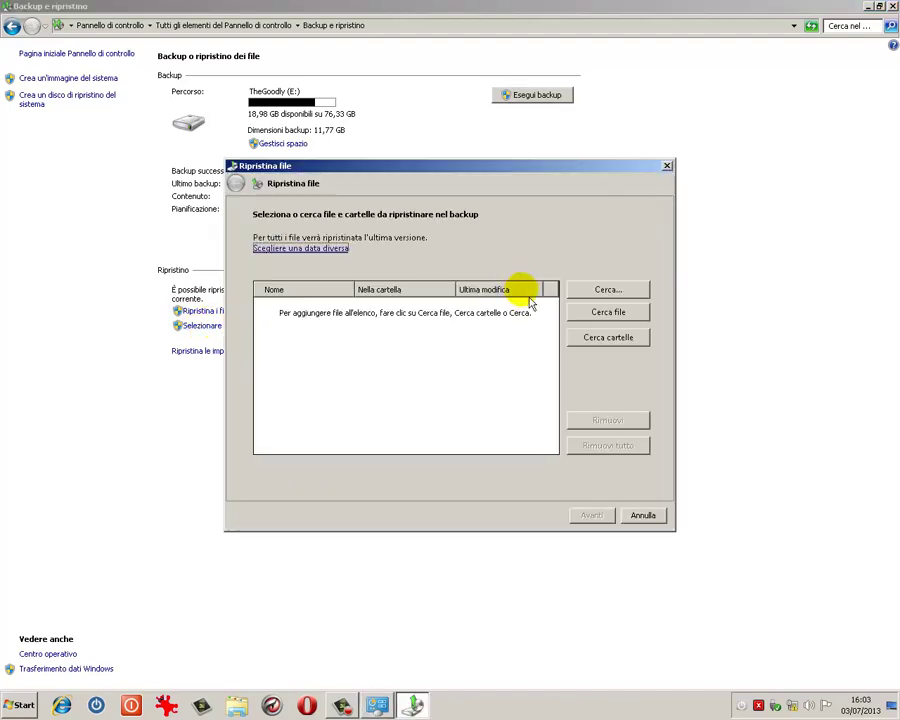
# Add the backed-up folder Pubblicato from Backup di D: > GAC > Quiz di verifica n° 10 > Quiz di verifica n° 10 to the restore list.
pyautogui.click(608, 340)
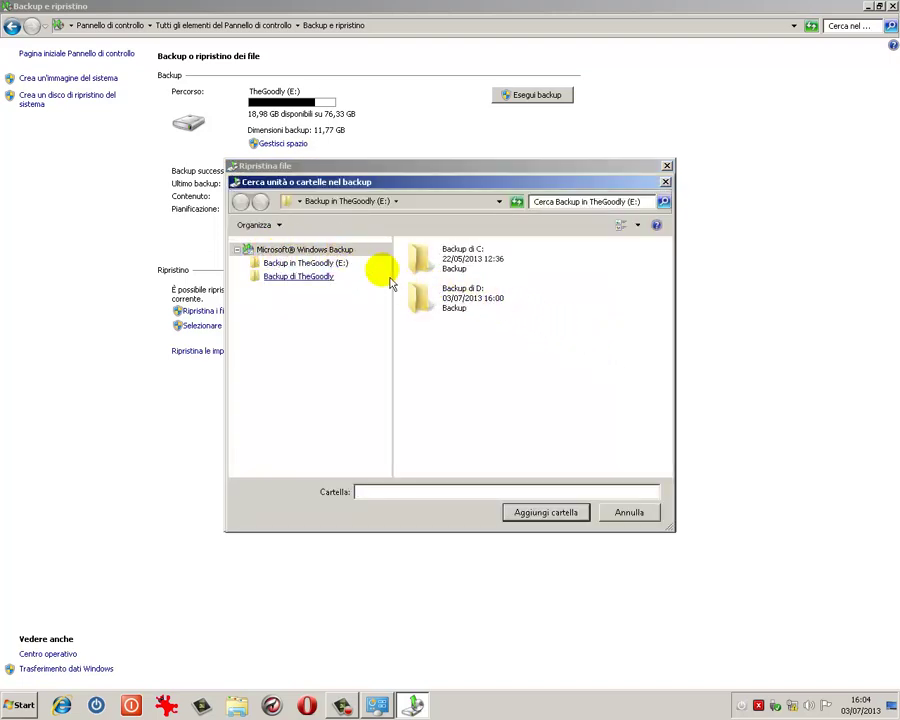
pyautogui.click(467, 313)
pyautogui.doubleClick(456, 292)
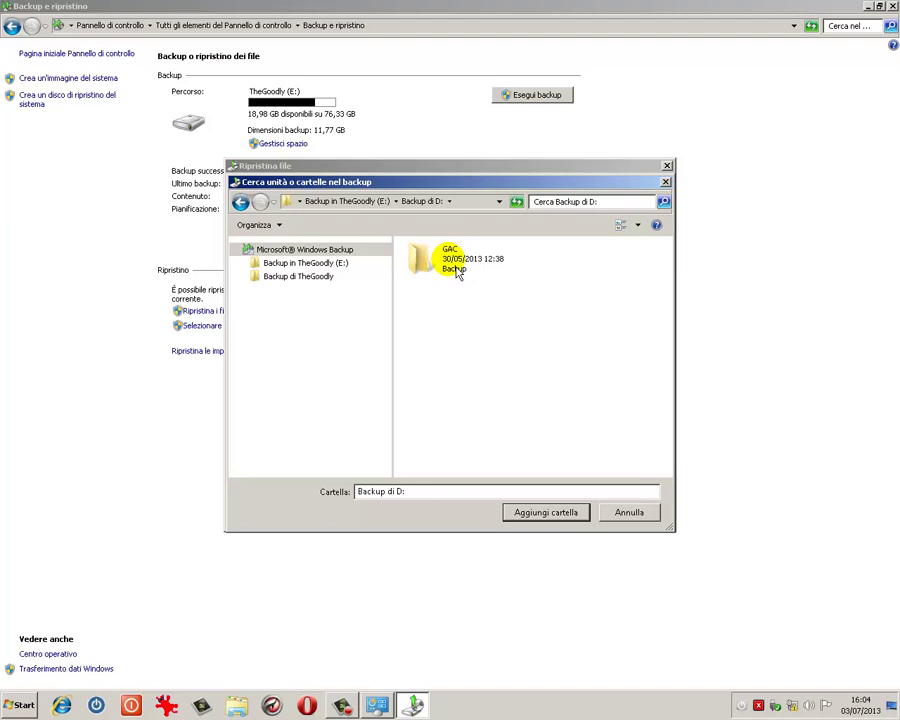
pyautogui.click(456, 272)
pyautogui.doubleClick(456, 272)
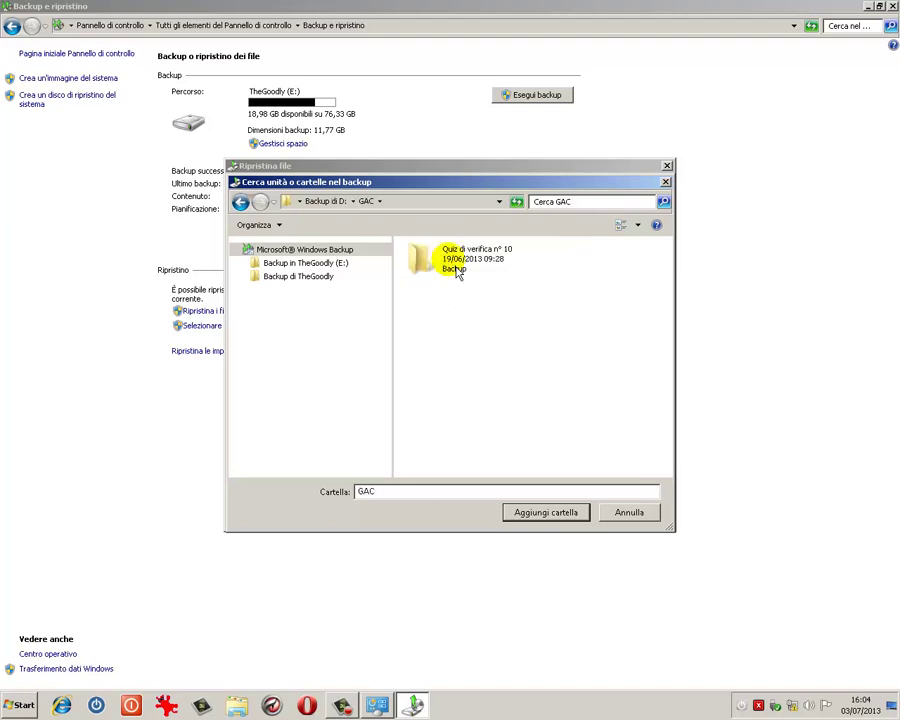
pyautogui.click(456, 272)
pyautogui.doubleClick(456, 272)
pyautogui.doubleClick(456, 272)
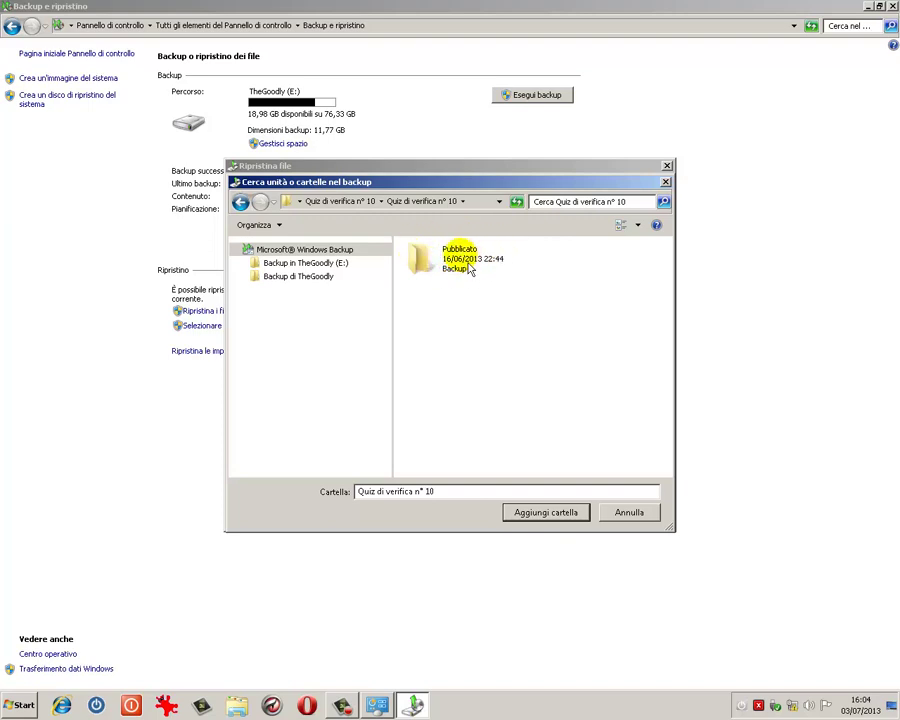
pyautogui.click(455, 278)
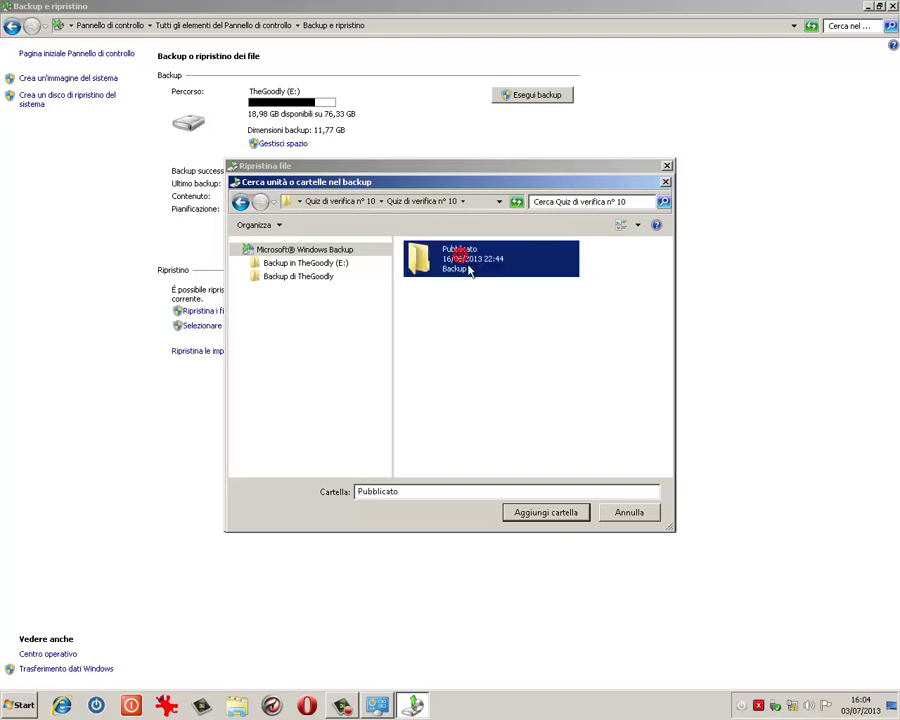
pyautogui.click(562, 520)
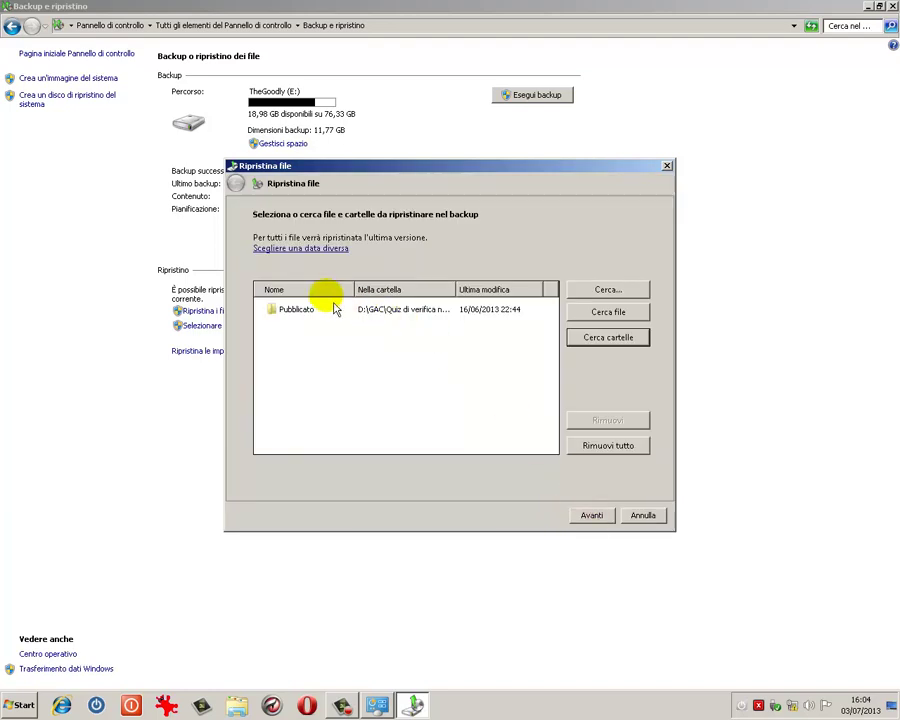
# Check the Pubblicato folder's full original path and modification date in the restore list, and proceed to the destination choice.
pyautogui.doubleClick(462, 293)
pyautogui.click(458, 291)
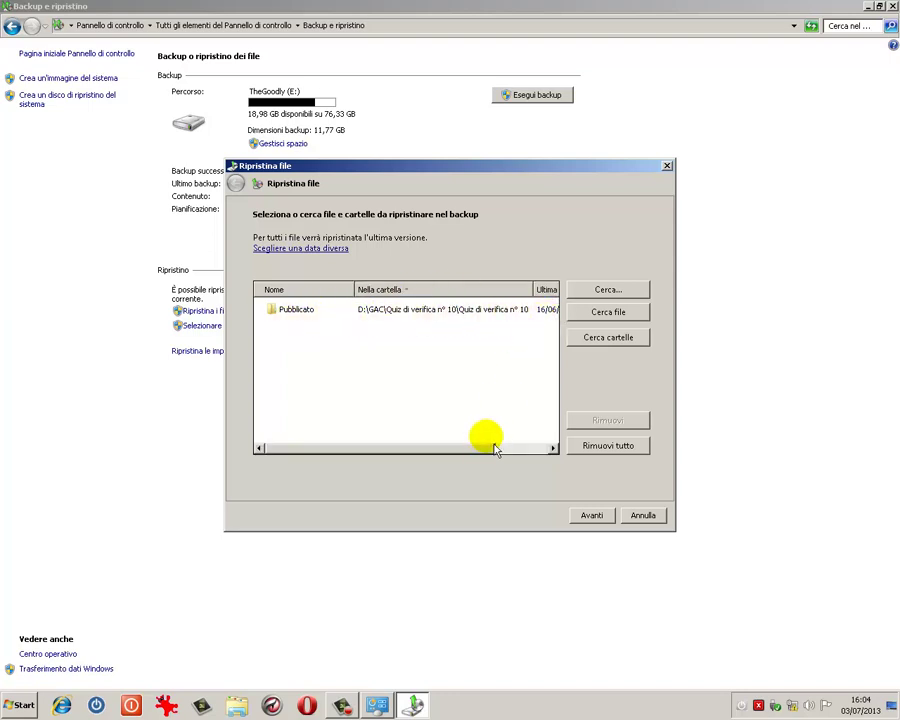
pyautogui.moveTo(484, 448); pyautogui.dragTo(529, 448)
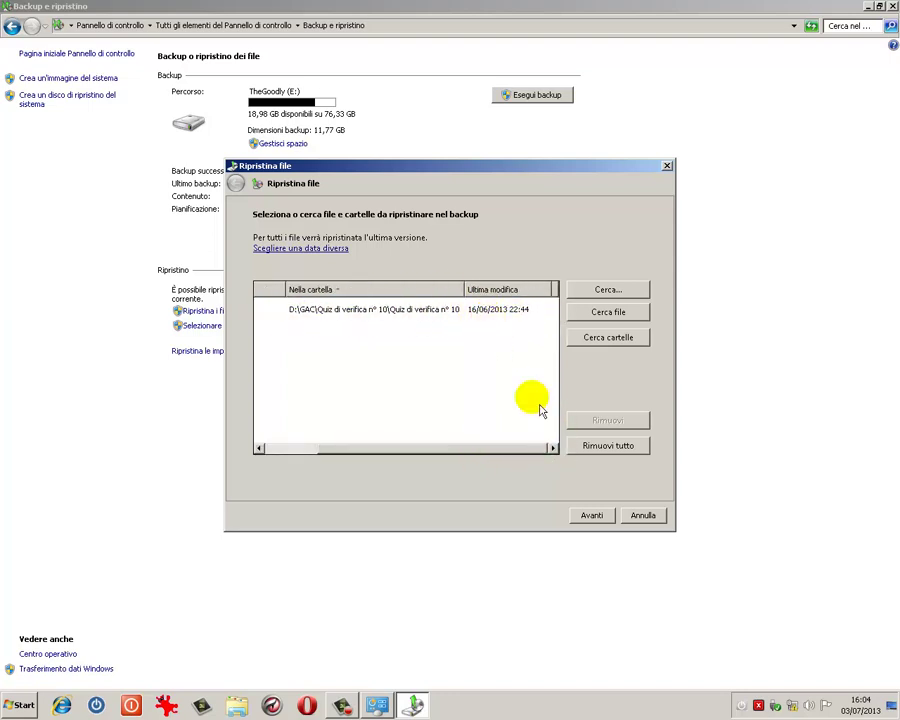
pyautogui.click(594, 516)
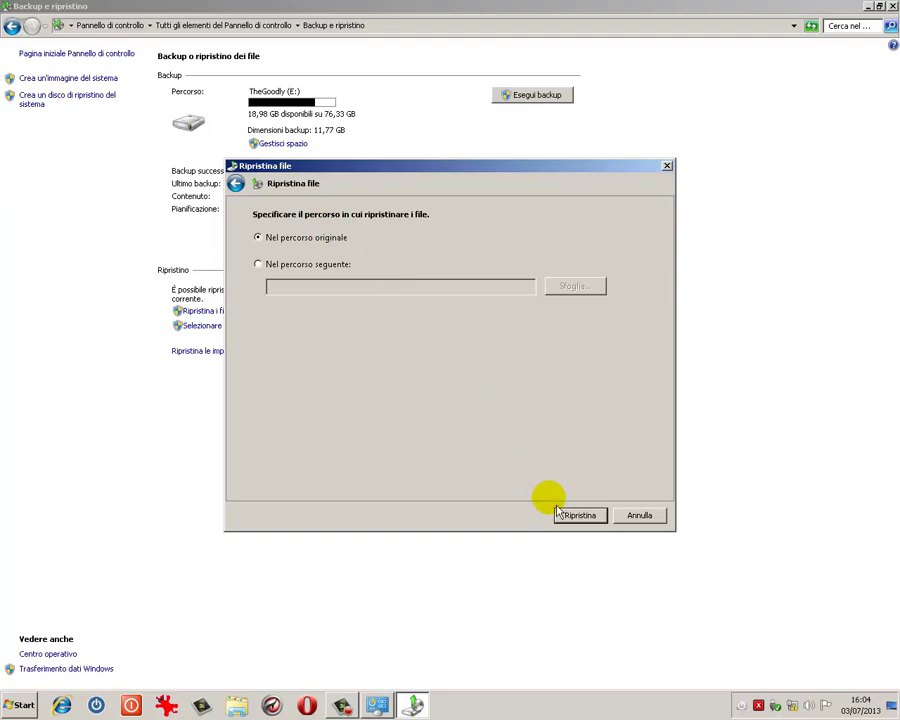
# In Windows Explorer, open D:\GAC\Quiz di verifica n° 10\Quiz di verifica n° 10 to examine its contents before the restore.
pyautogui.click(238, 706)
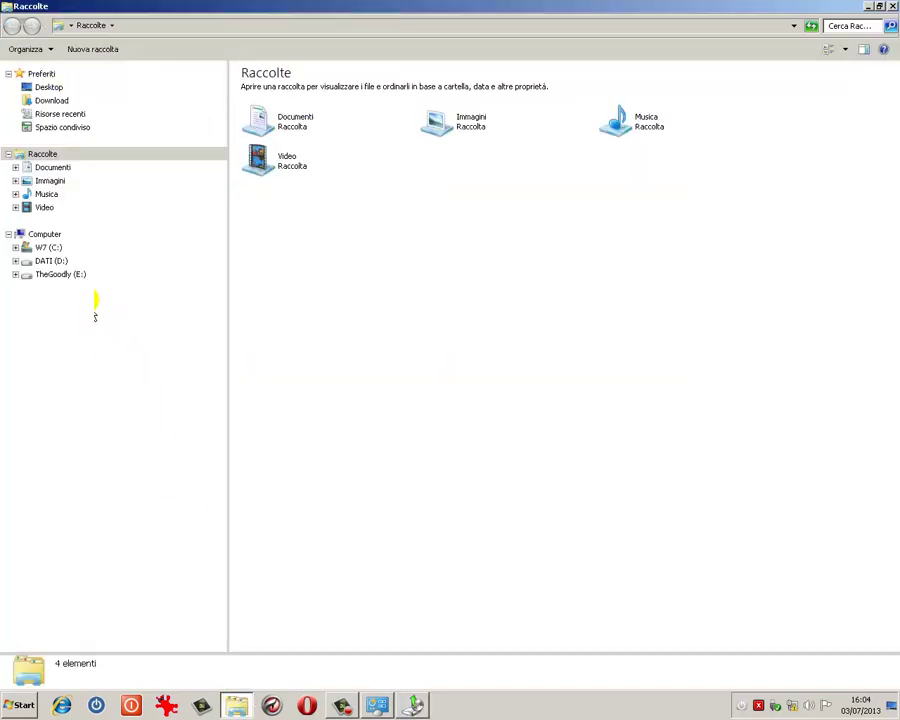
pyautogui.click(15, 274)
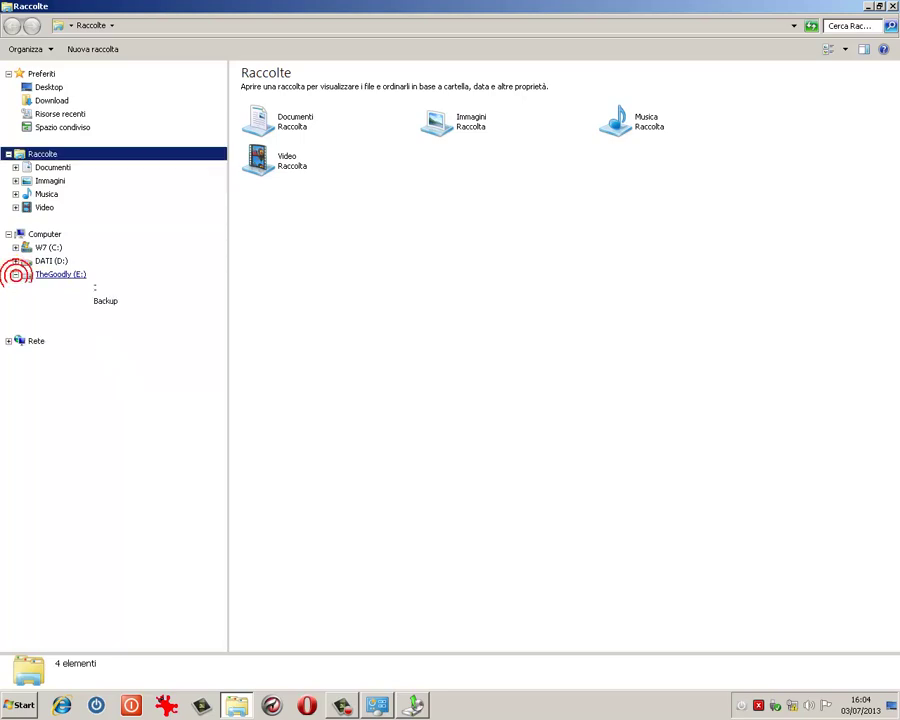
pyautogui.click(15, 274)
pyautogui.click(15, 260)
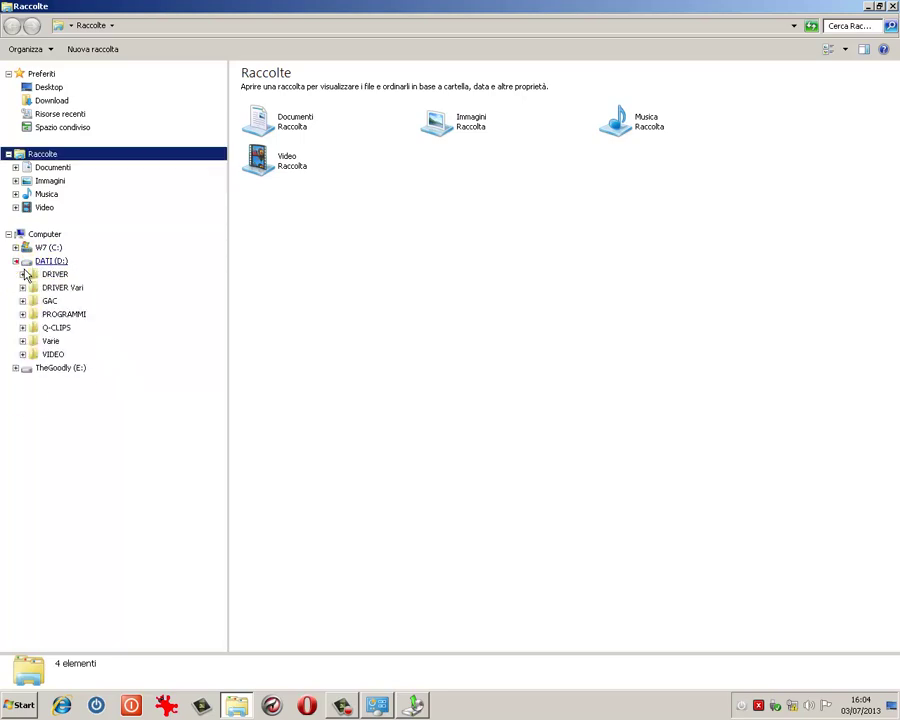
pyautogui.click(22, 301)
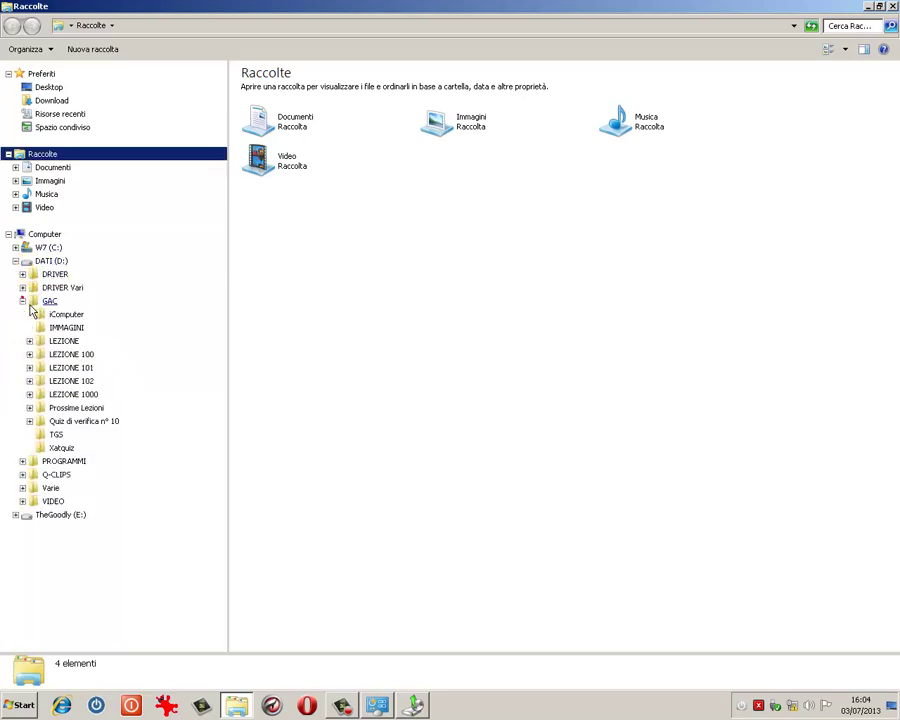
pyautogui.click(29, 421)
pyautogui.click(48, 440)
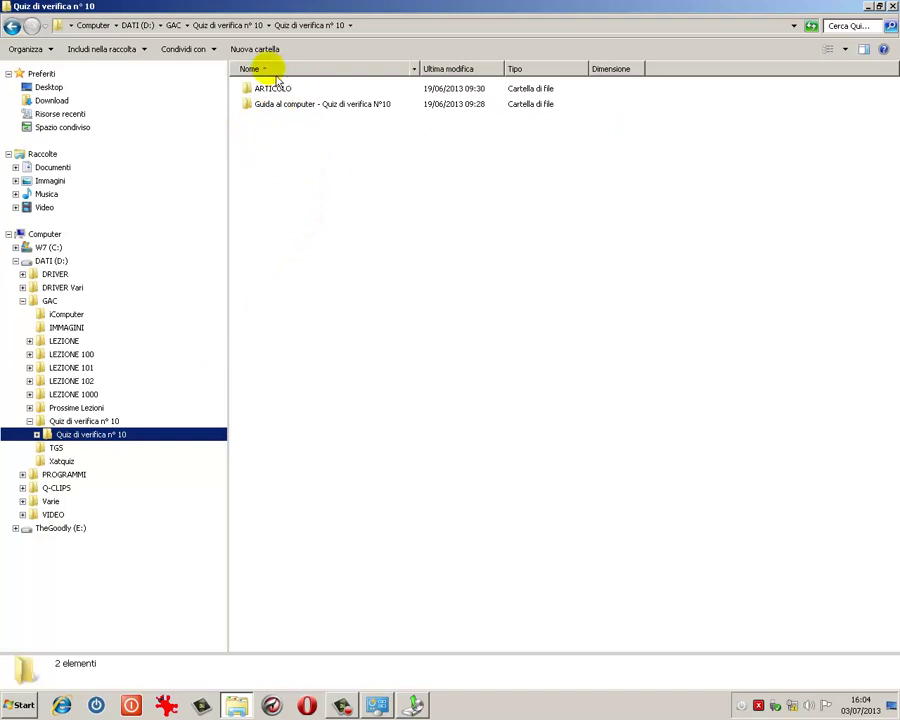
# Return to the file restore wizard, restore the Pubblicato folder to its original location, and close the wizard.
pyautogui.click(378, 703)
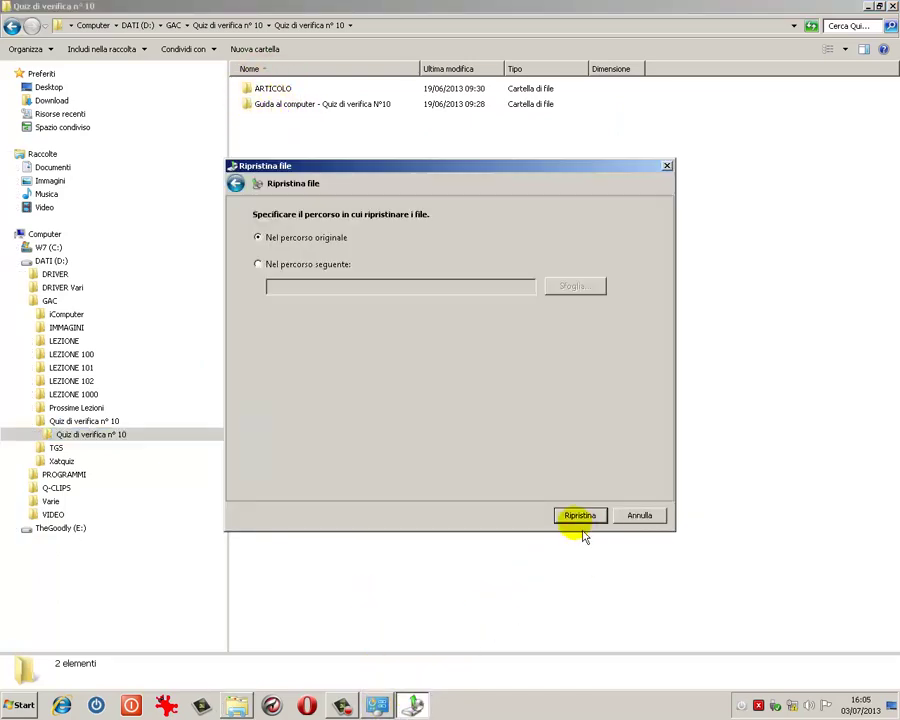
pyautogui.click(585, 518)
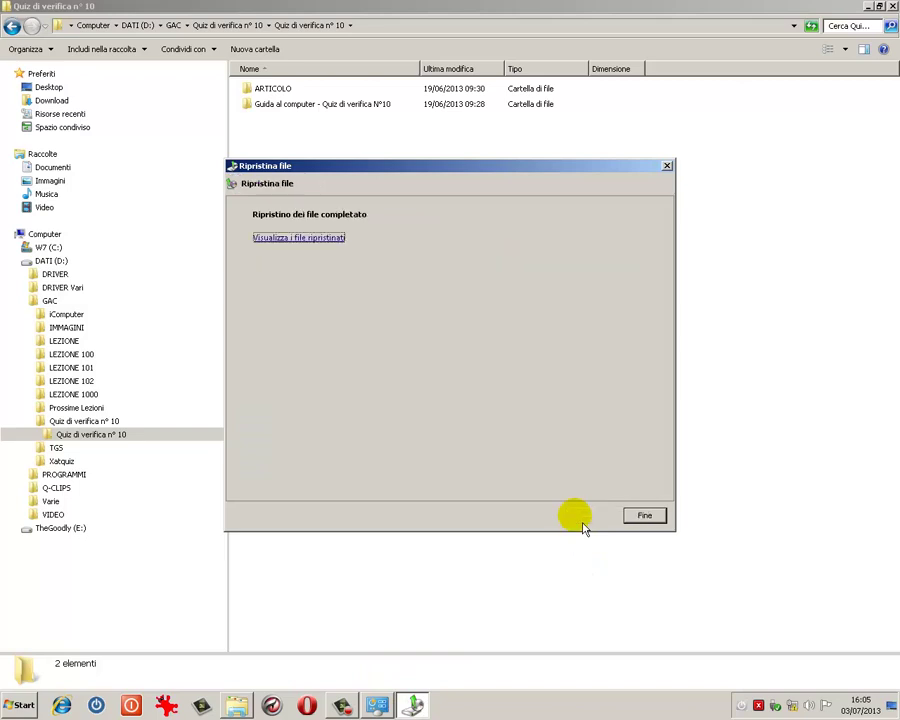
pyautogui.click(644, 515)
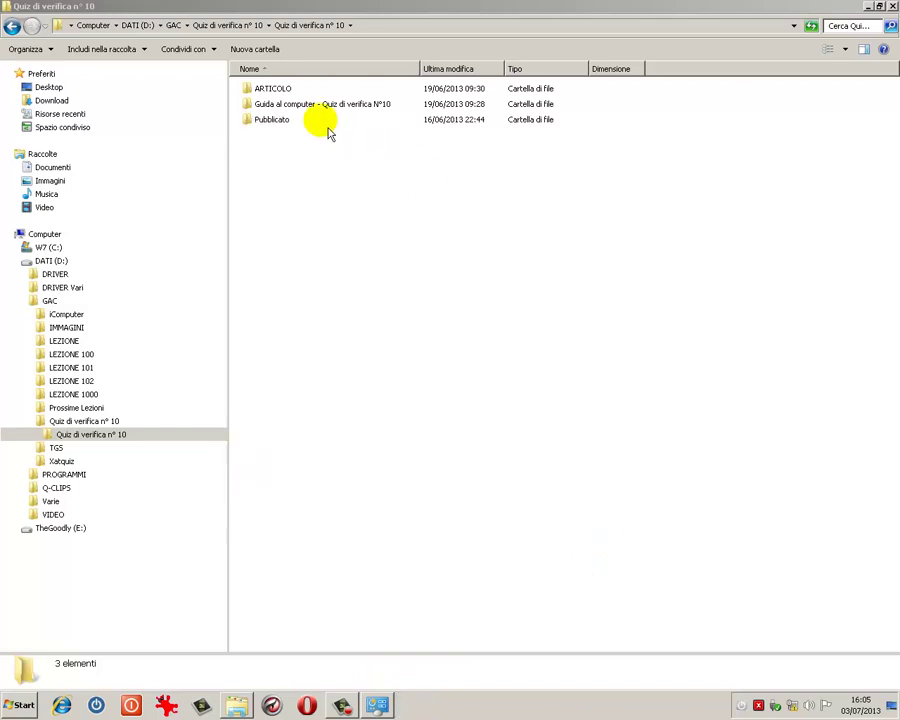
# Open the restored Pubblicato folder to check its contents, and return to its parent folder.
pyautogui.click(266, 124)
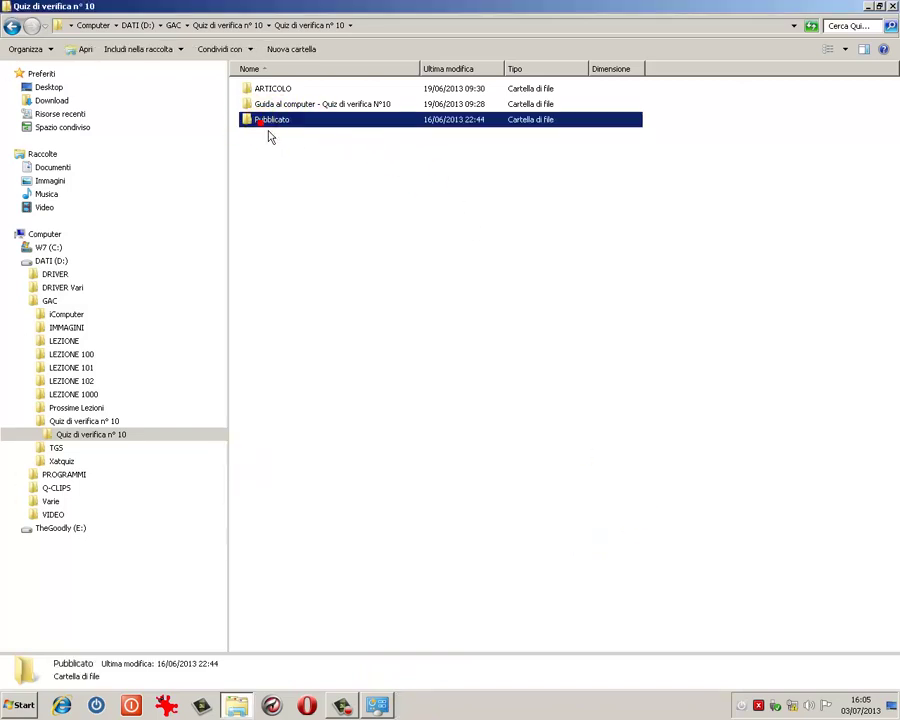
pyautogui.doubleClick(266, 124)
pyautogui.press('BackSpace')
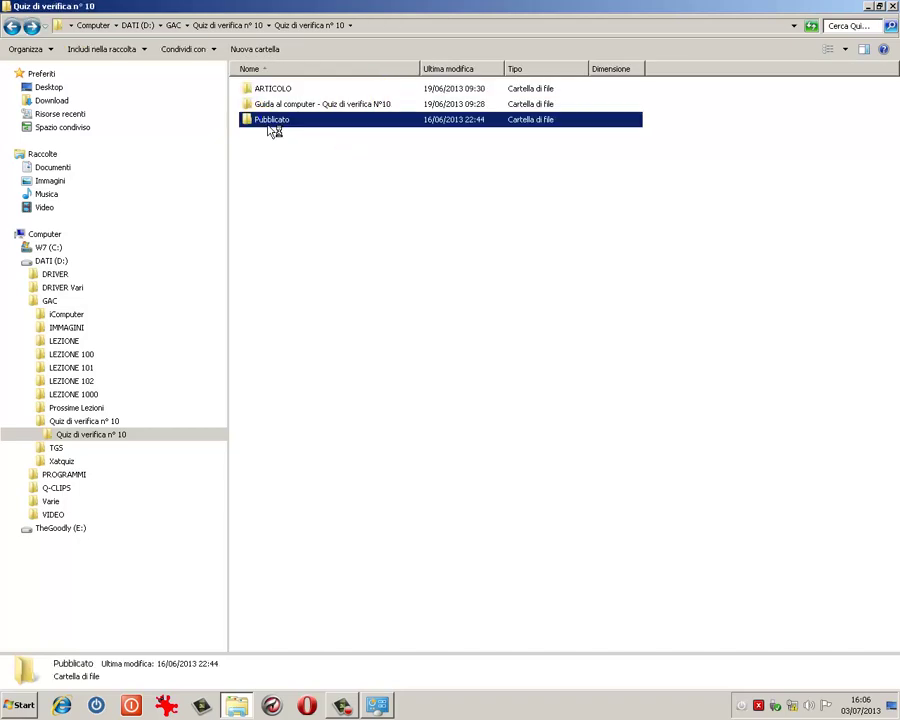
# Delete the Pubblicato folder again by moving it to the Recycle Bin.
pyautogui.rightClick(262, 119)
pyautogui.click(290, 342)
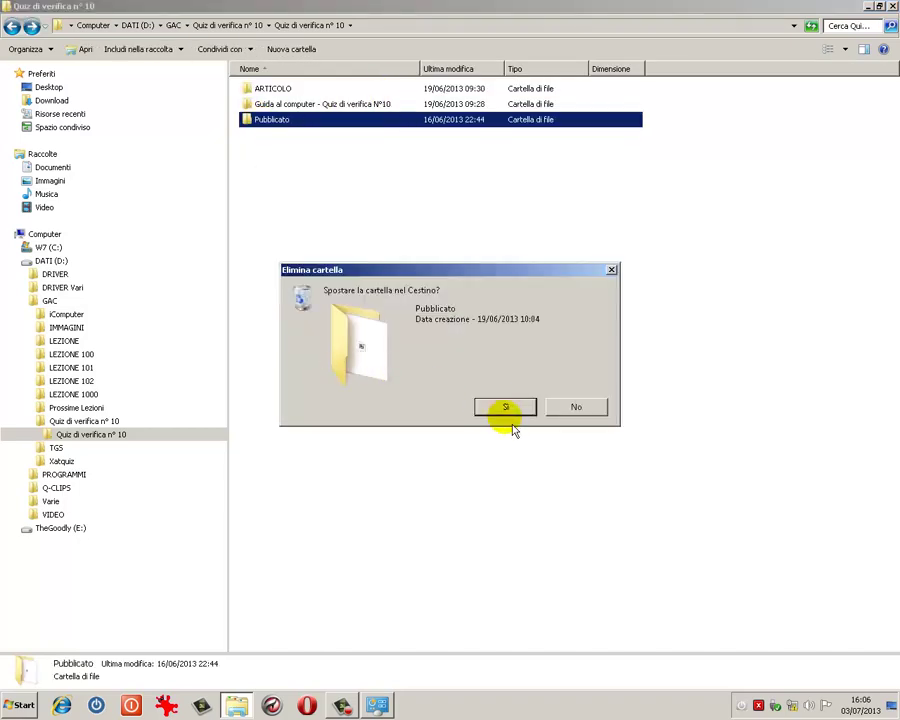
pyautogui.click(506, 350)
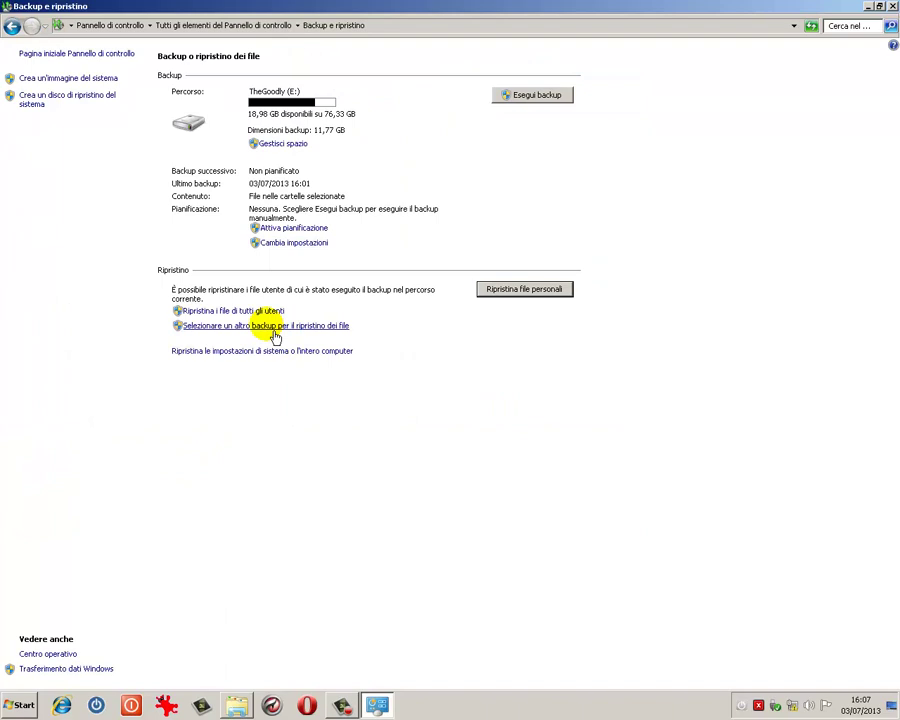
# Start a file restore from another backup, choosing the 03/07/2013 backup on TheGoodly (E:) and including all its files.
pyautogui.click(275, 334)
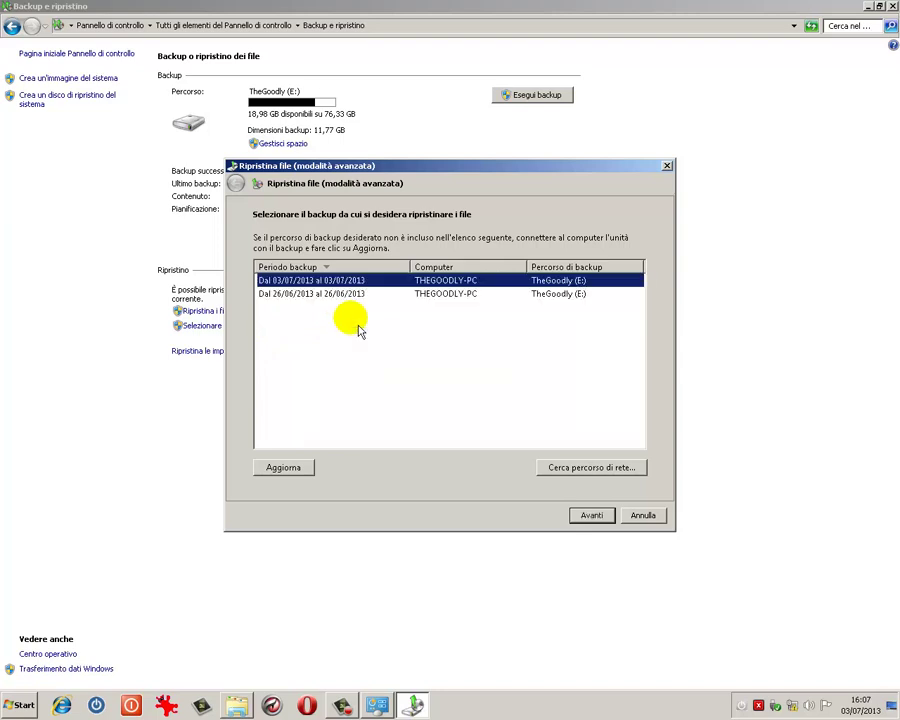
pyautogui.click(268, 295)
pyautogui.click(268, 282)
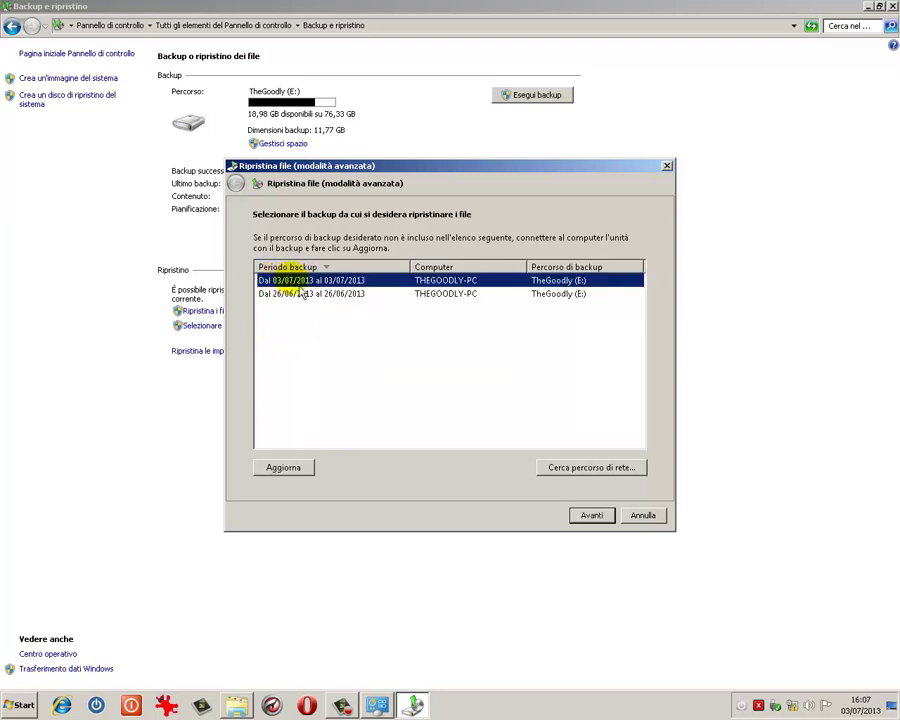
pyautogui.click(597, 518)
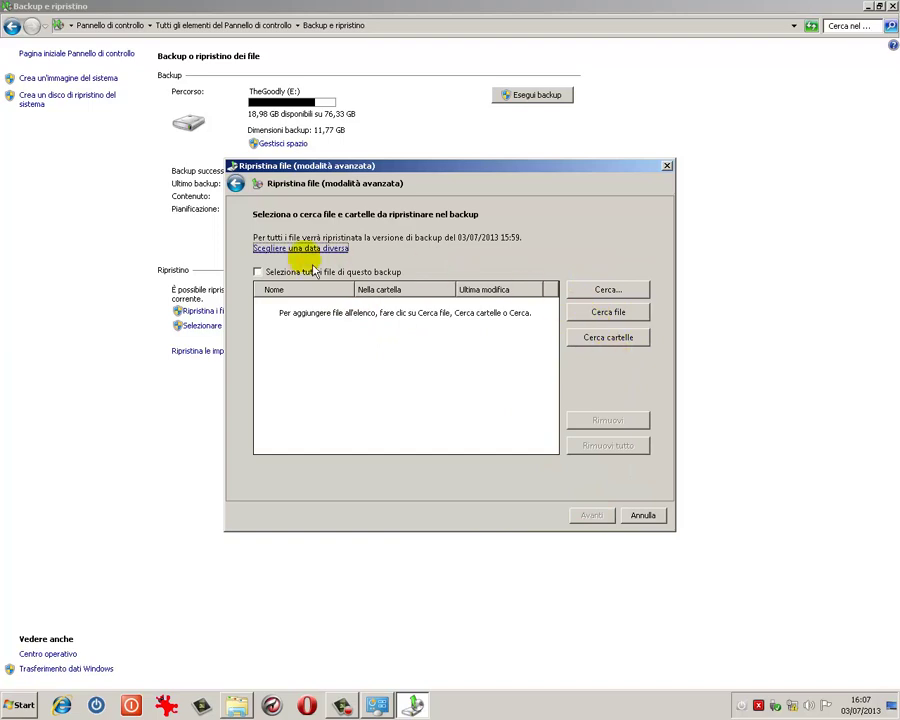
pyautogui.click(258, 273)
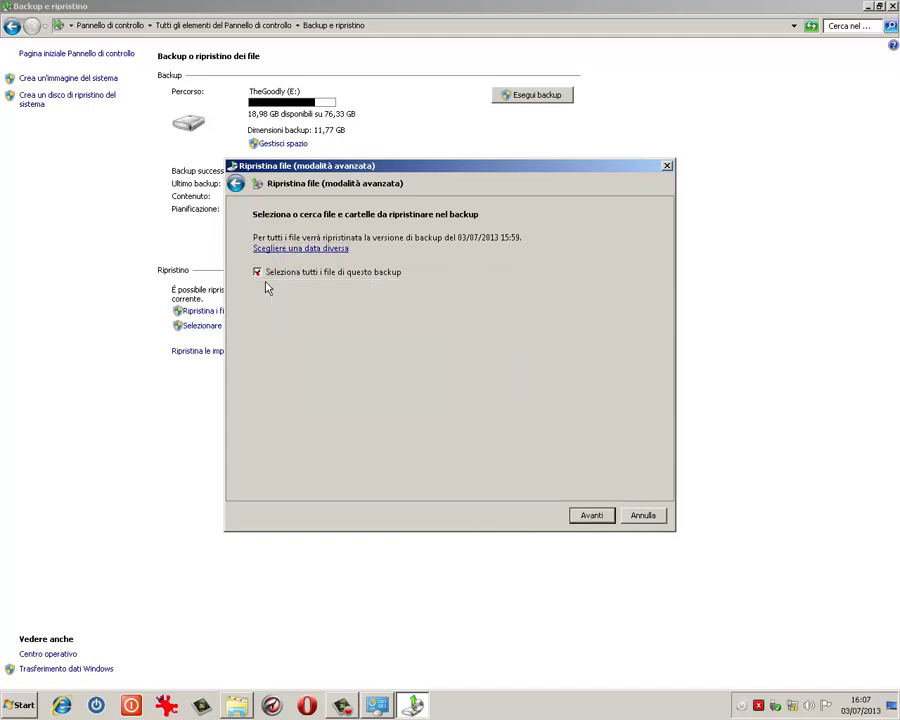
pyautogui.click(595, 517)
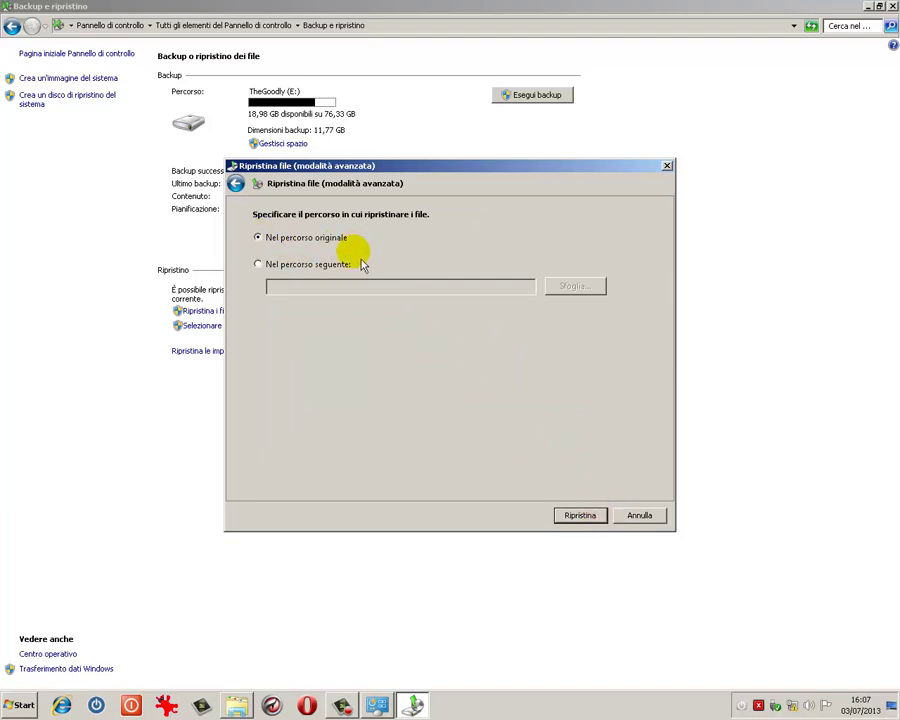
# Restore all the backup's files to their original location, checking for the Pubblicato folder in Windows Explorer before and after the restore.
pyautogui.click(236, 705)
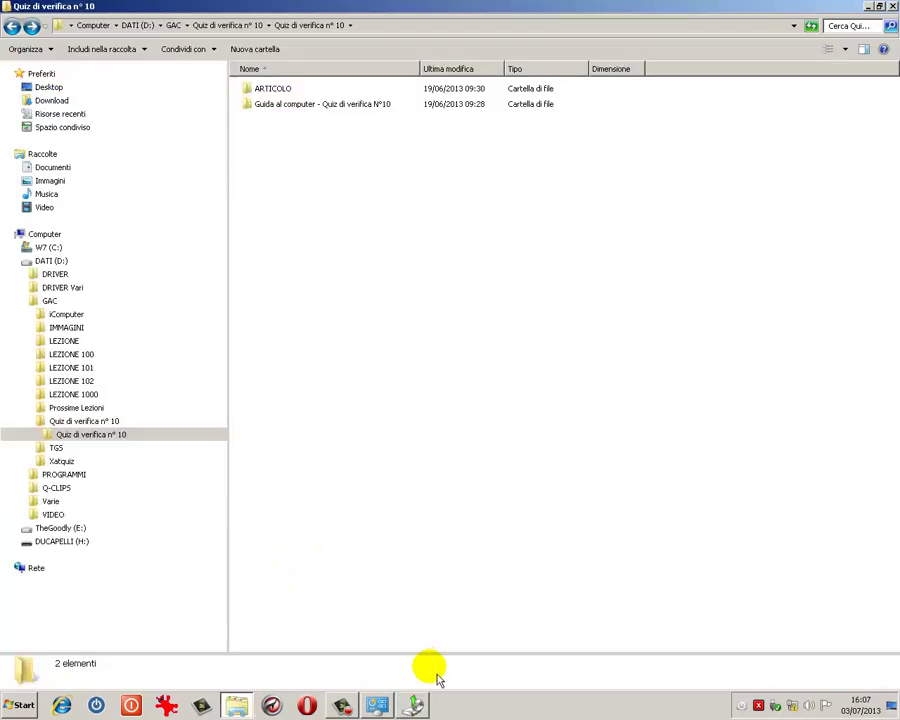
pyautogui.click(412, 705)
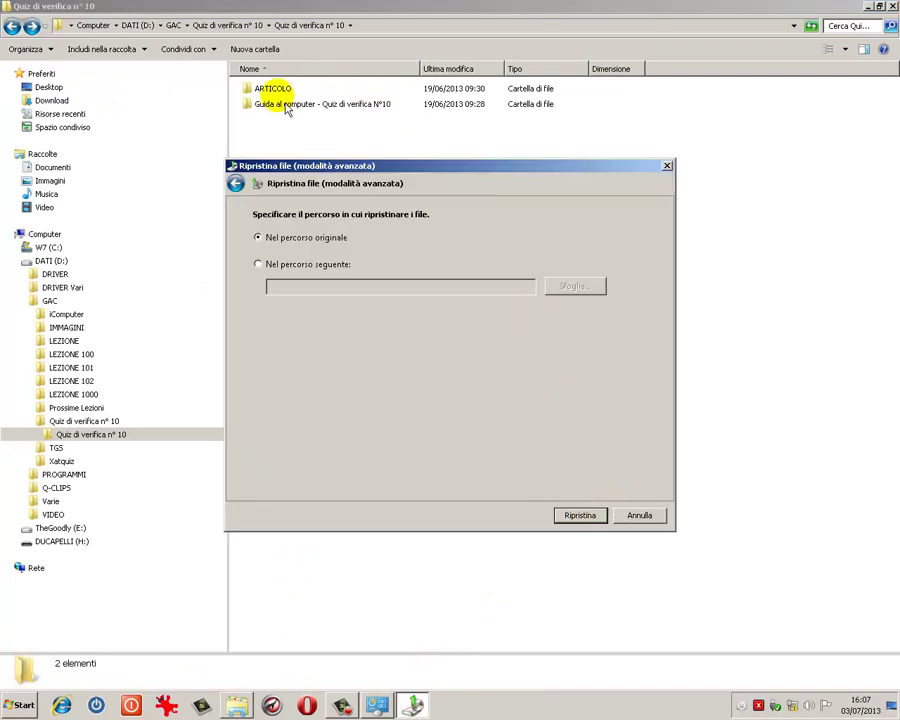
pyautogui.click(580, 515)
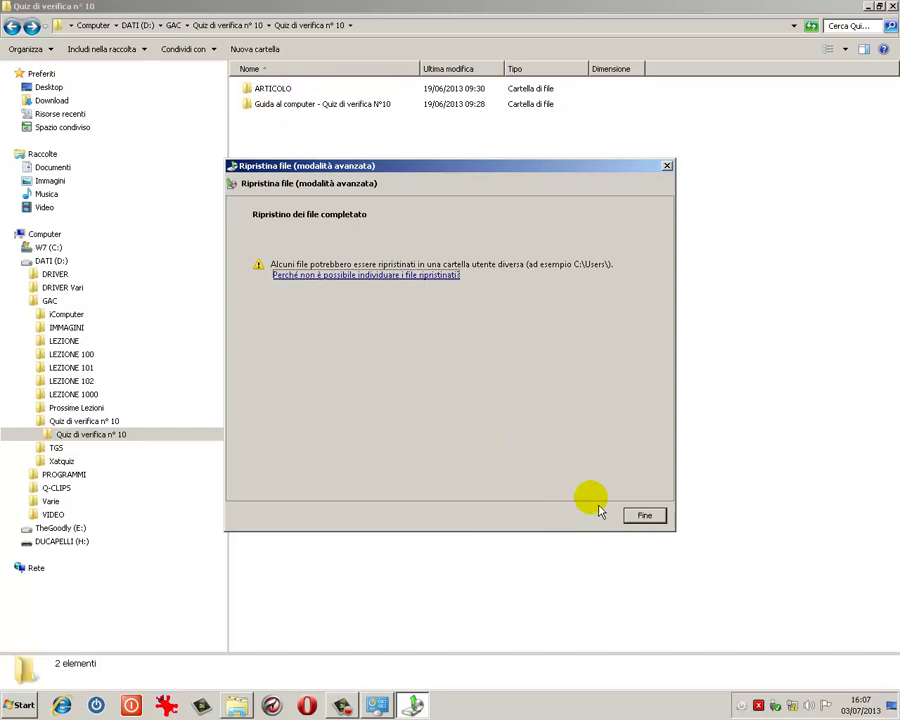
pyautogui.click(644, 517)
pyautogui.click(272, 121)
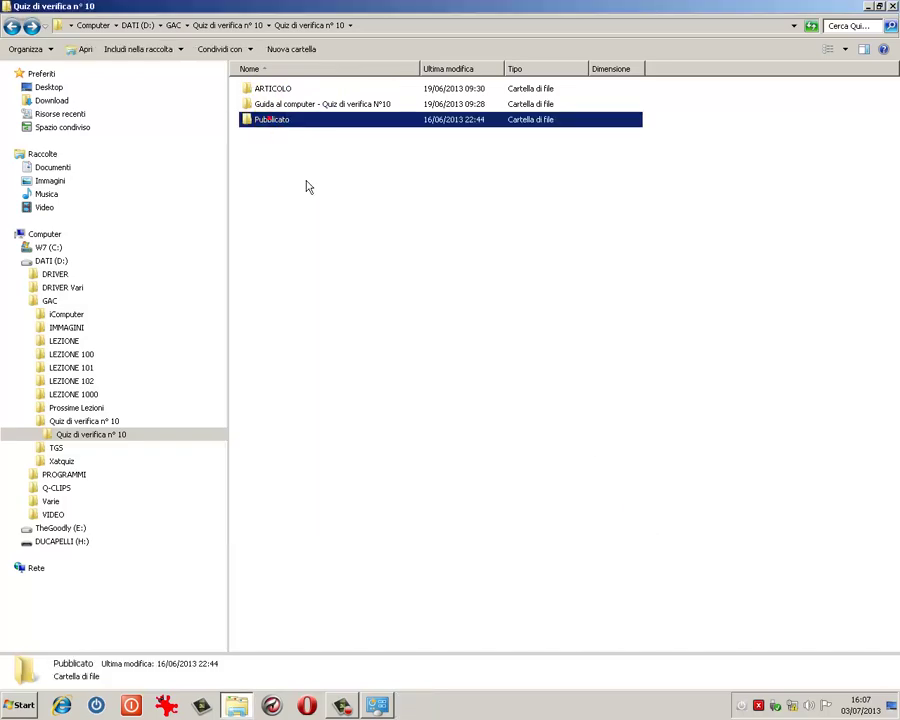